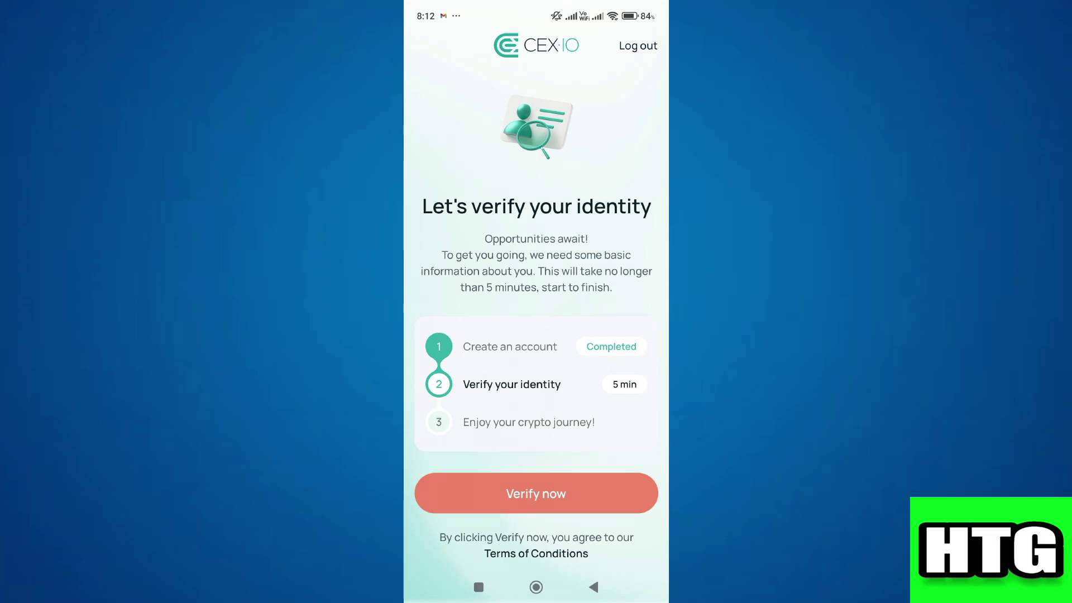
Start verification and set residence country Pakistan with province Sindh and ZIP 71000
left_click(536, 493)
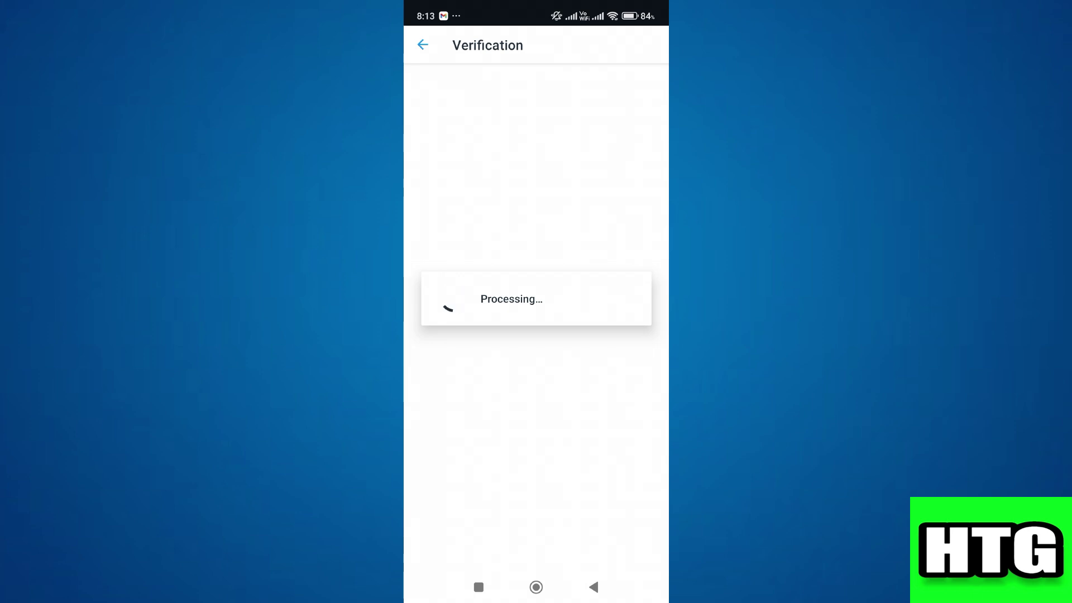
left_click(536, 124)
left_click(460, 112)
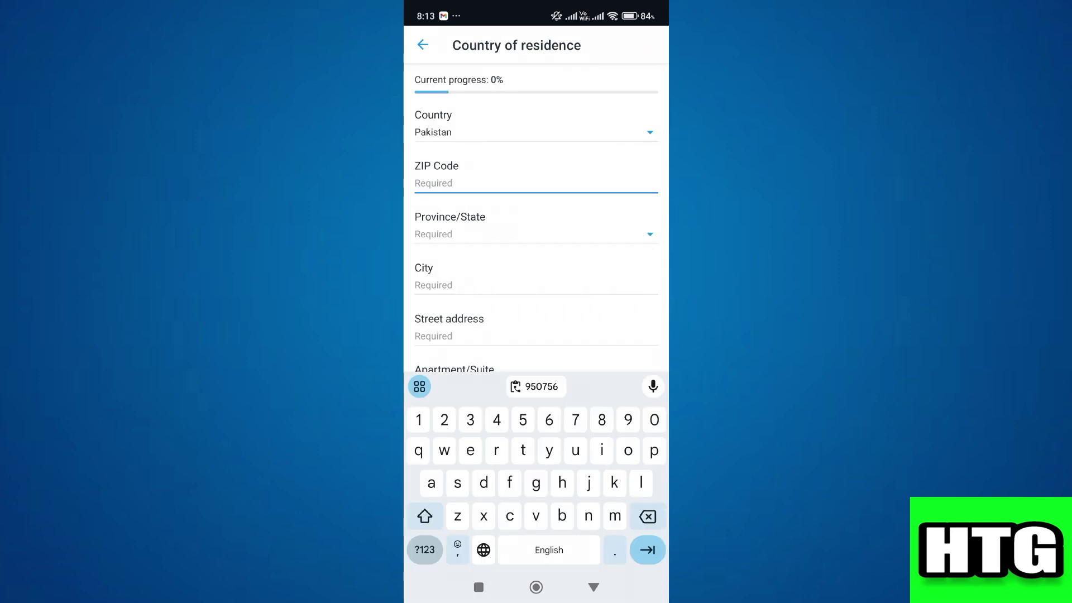
type("71000")
left_click(536, 233)
left_click(427, 236)
type("Hyd")
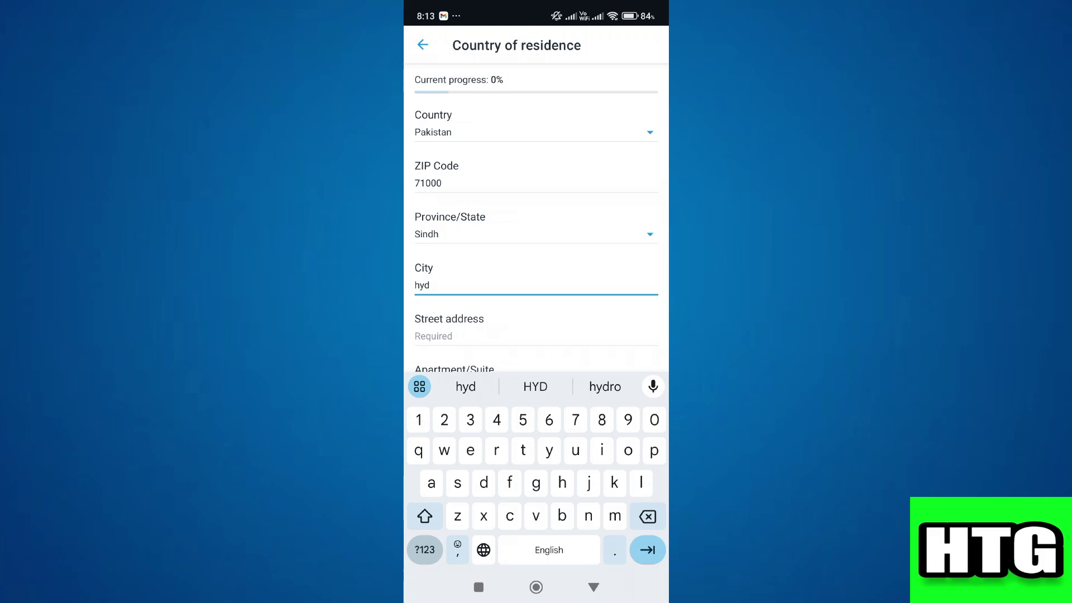
type("erabad")
Enter the Hyderabad city and street address, then continue to the phone number step
key("Tab")
type("Al An")
key("BackSpace")
type("mn")
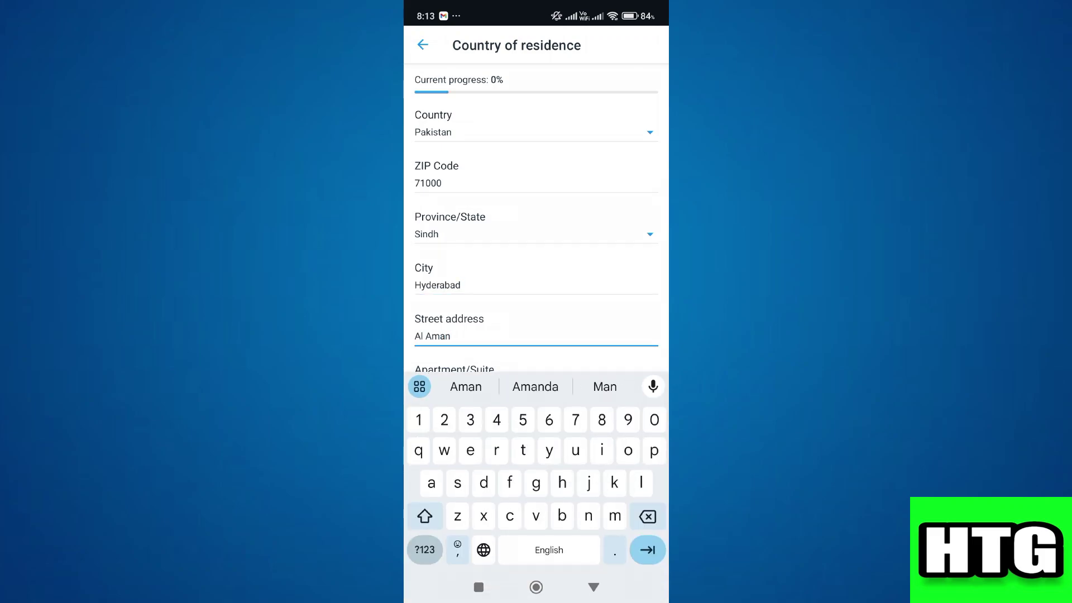
type("a")
key("Escape")
left_click(536, 544)
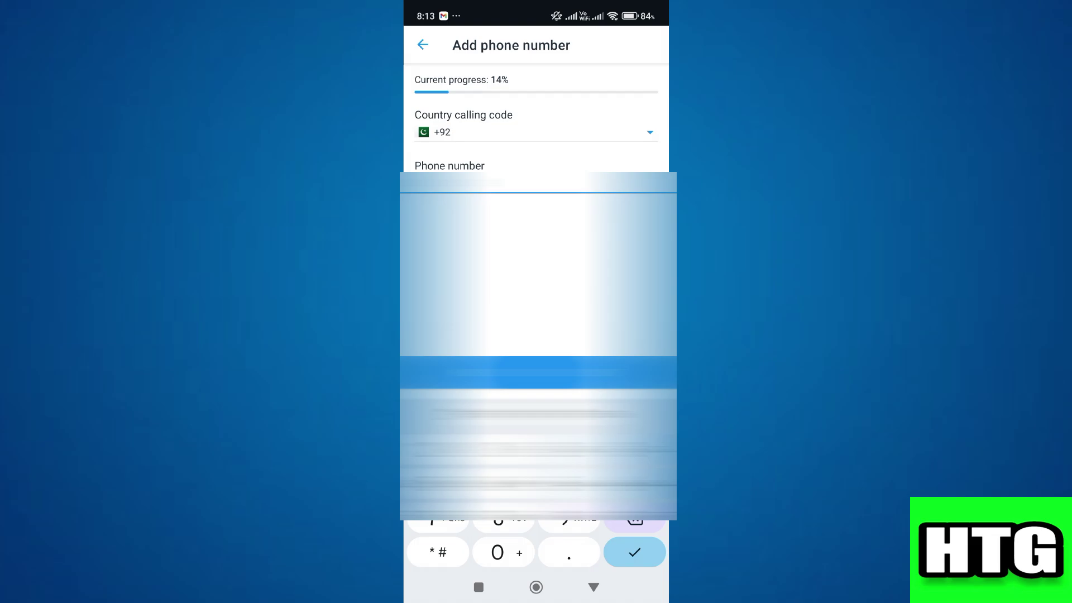
Submit the phone number and choose National ID Card as the document type
key("Return")
left_click(536, 544)
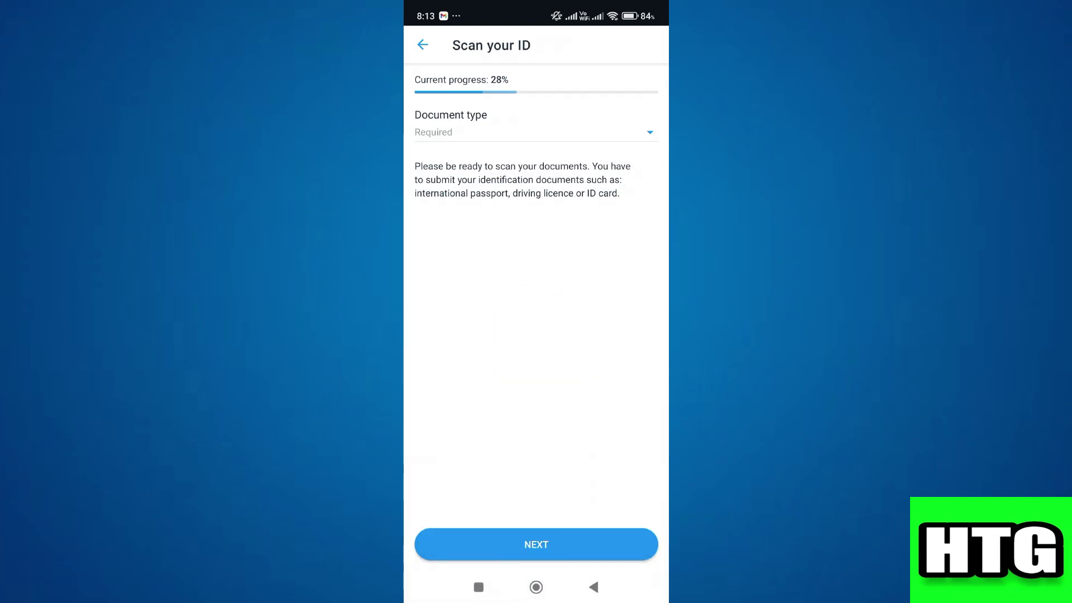
left_click(537, 132)
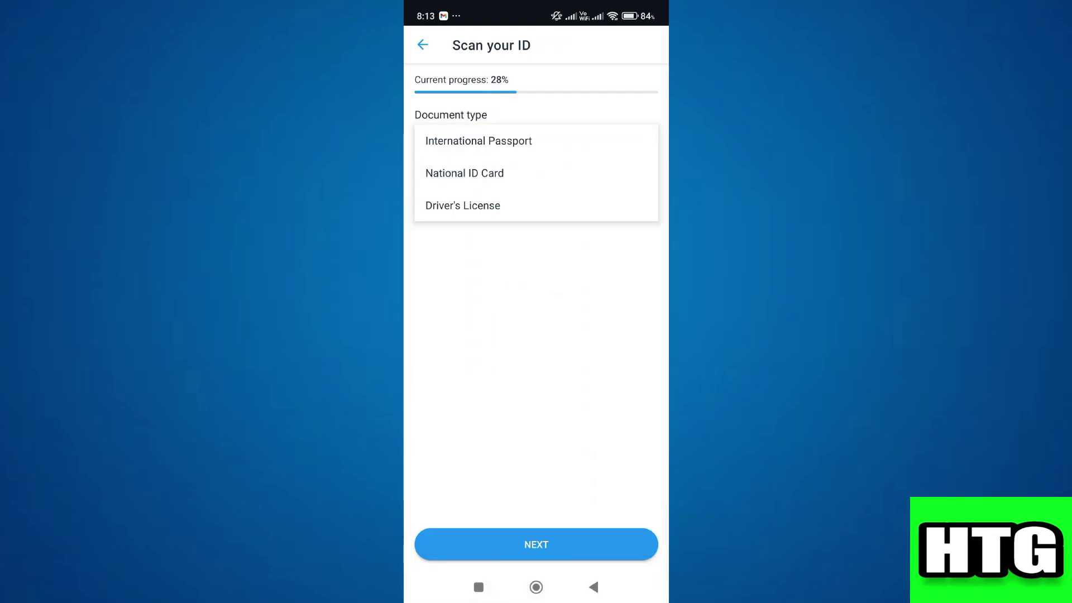
left_click(464, 172)
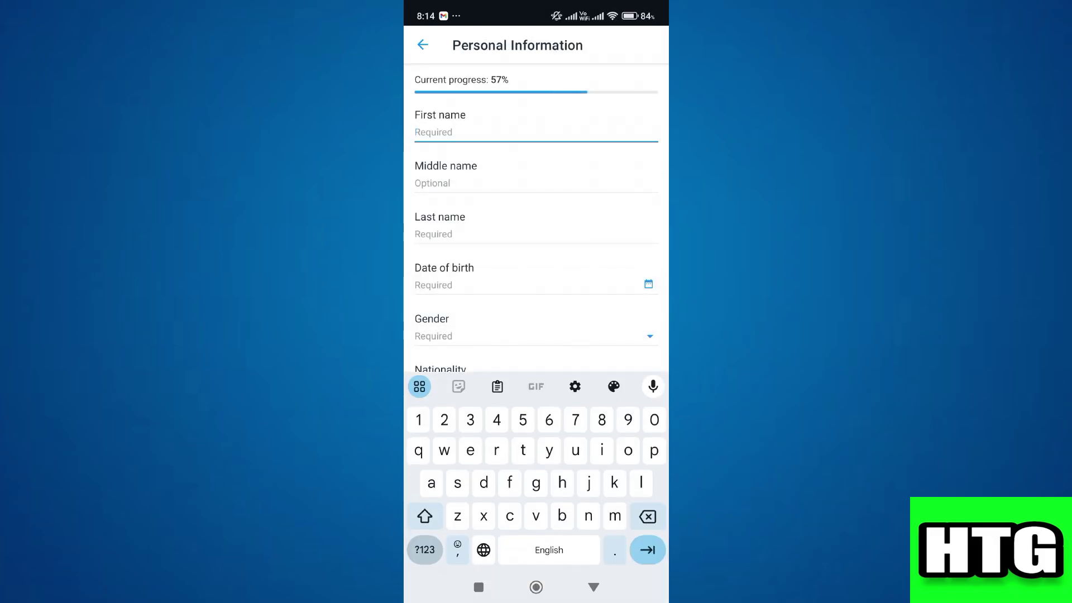
key("Tab")
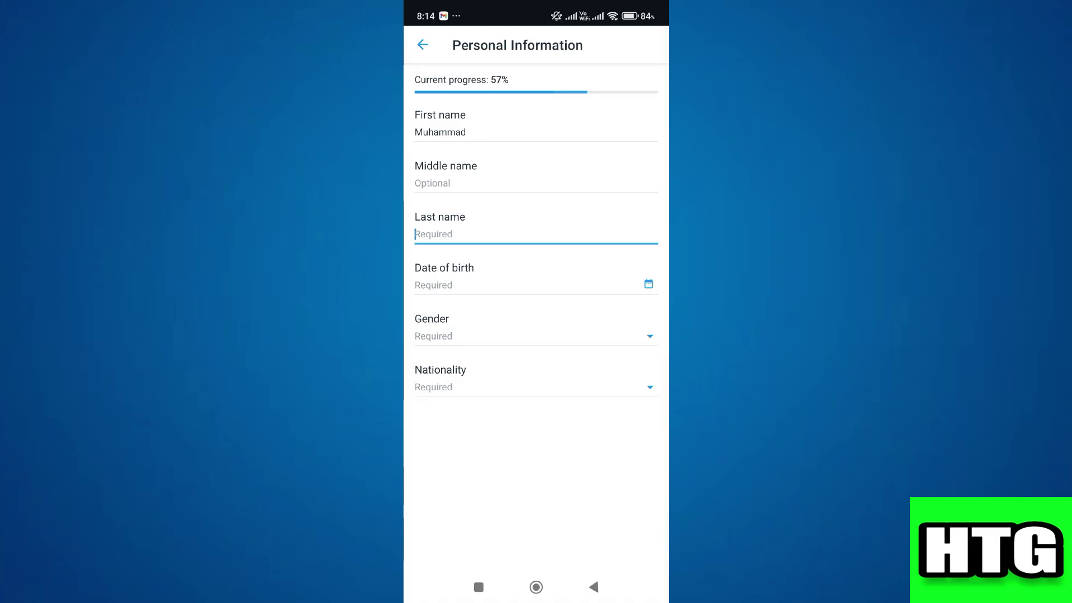
key("Tab")
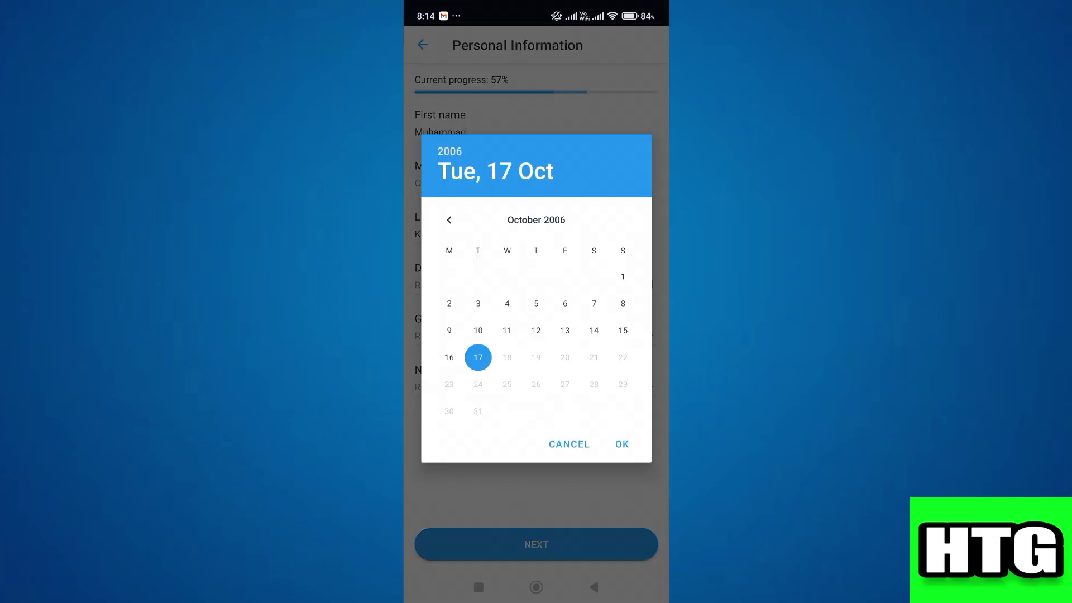
left_click(450, 150)
scroll(536, 336, "up", 5)
scroll(536, 336, "down", 2)
left_click(535, 284)
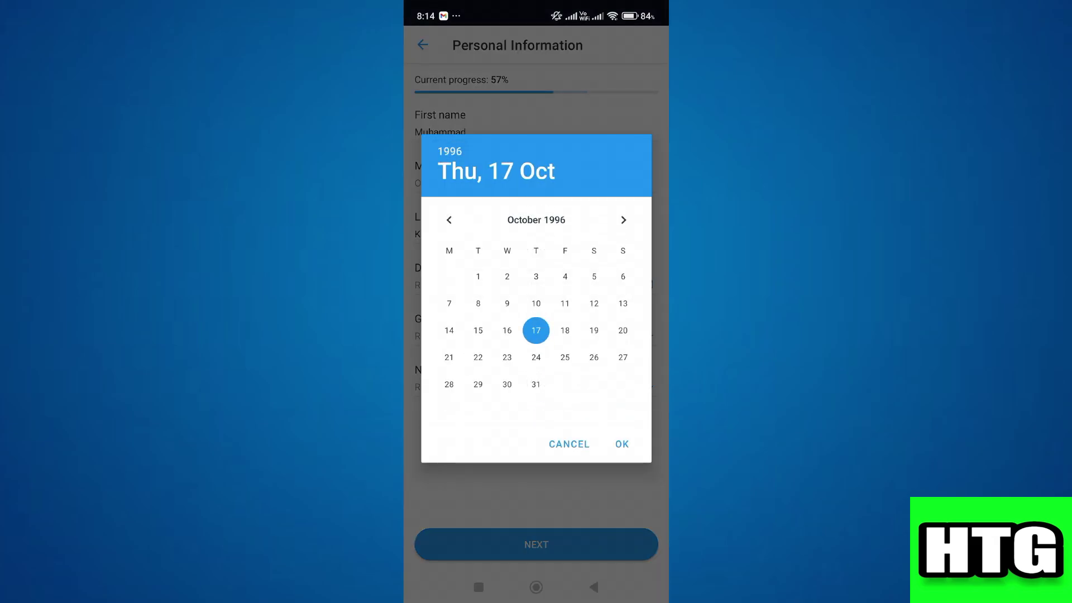
left_click(594, 303)
left_click(621, 444)
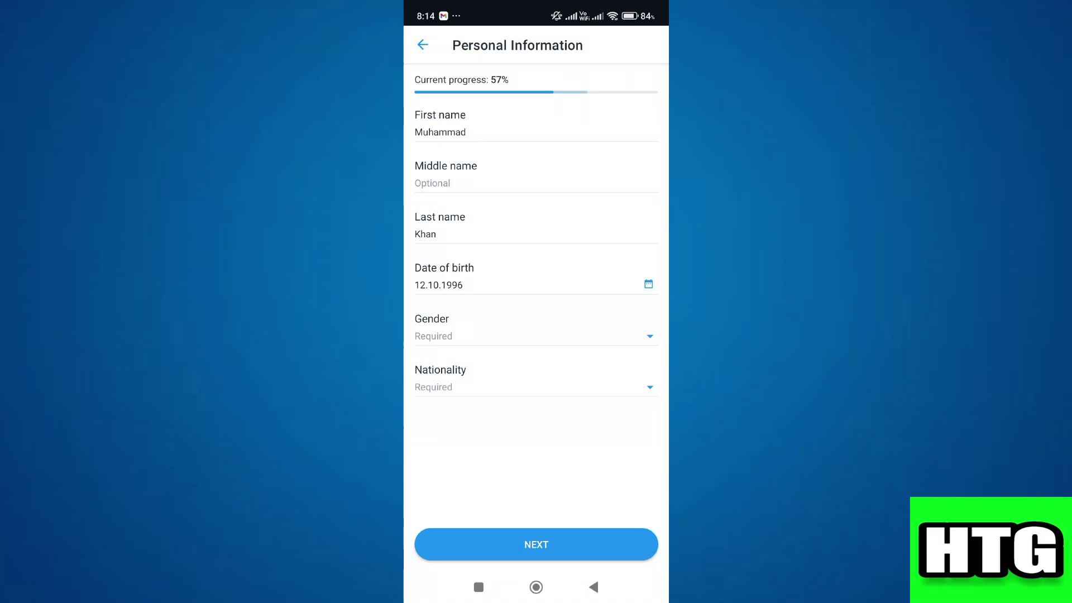
Set nationality to Pakistan with male gender and continue to document information
left_click(536, 380)
left_click(459, 111)
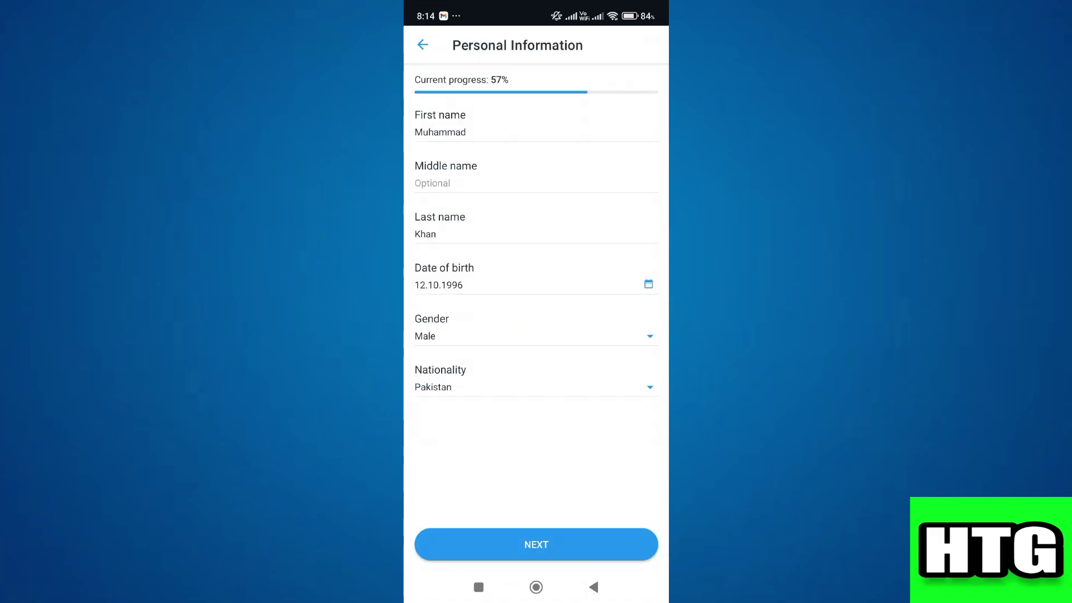
left_click(536, 544)
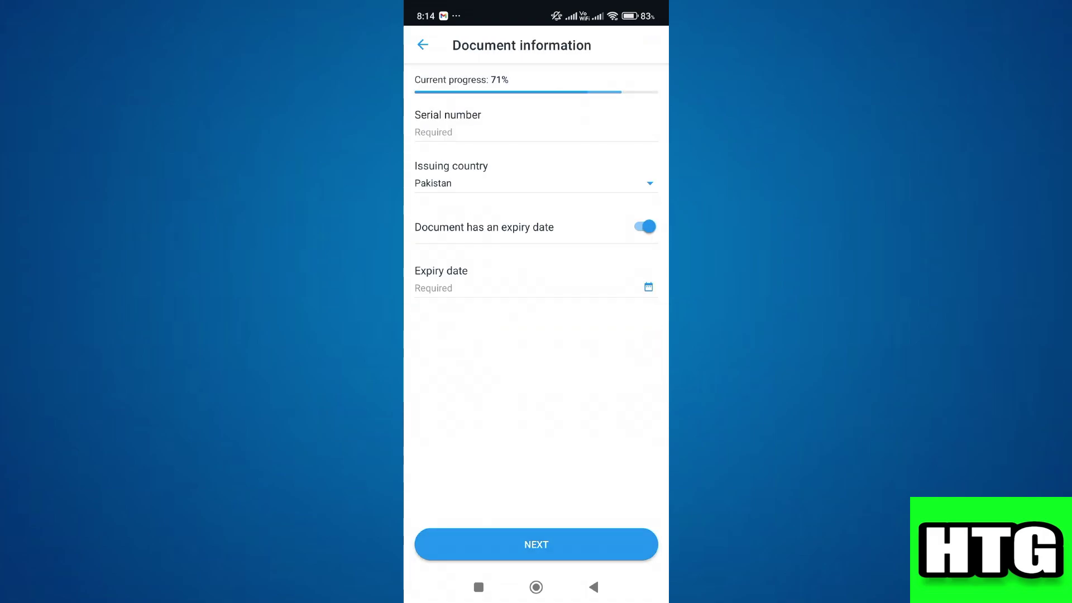
Enter the ID serial number and mark the document as having no expiry date
left_click(536, 131)
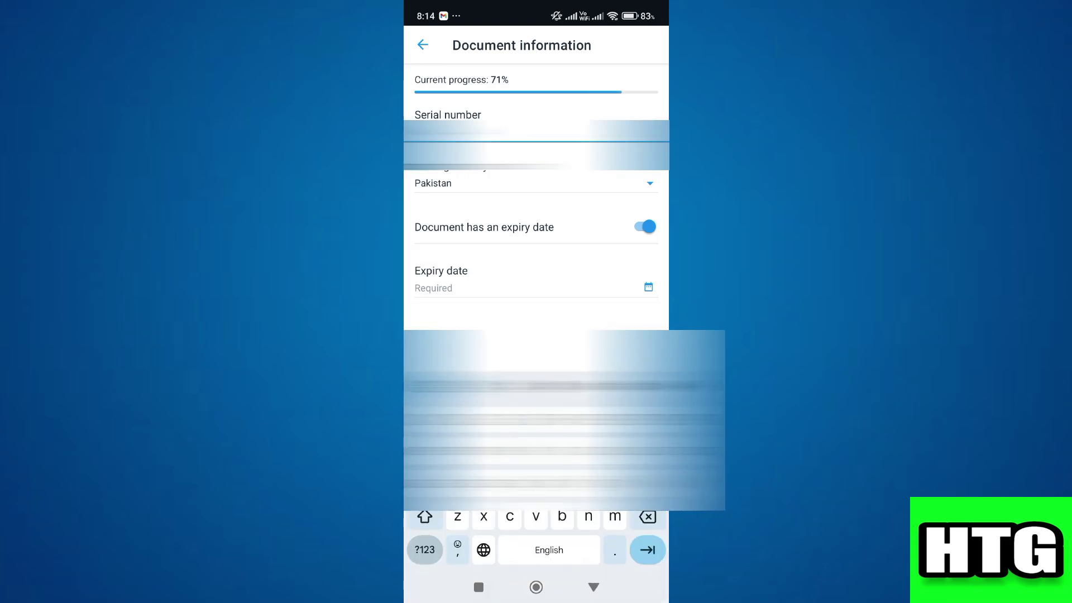
left_click(425, 549)
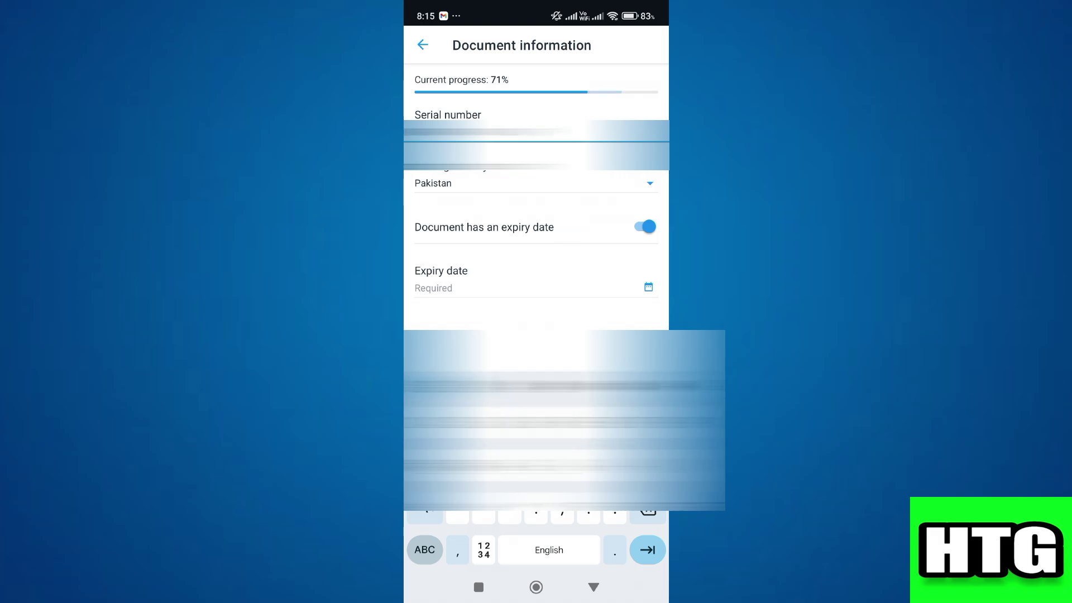
left_click(519, 278)
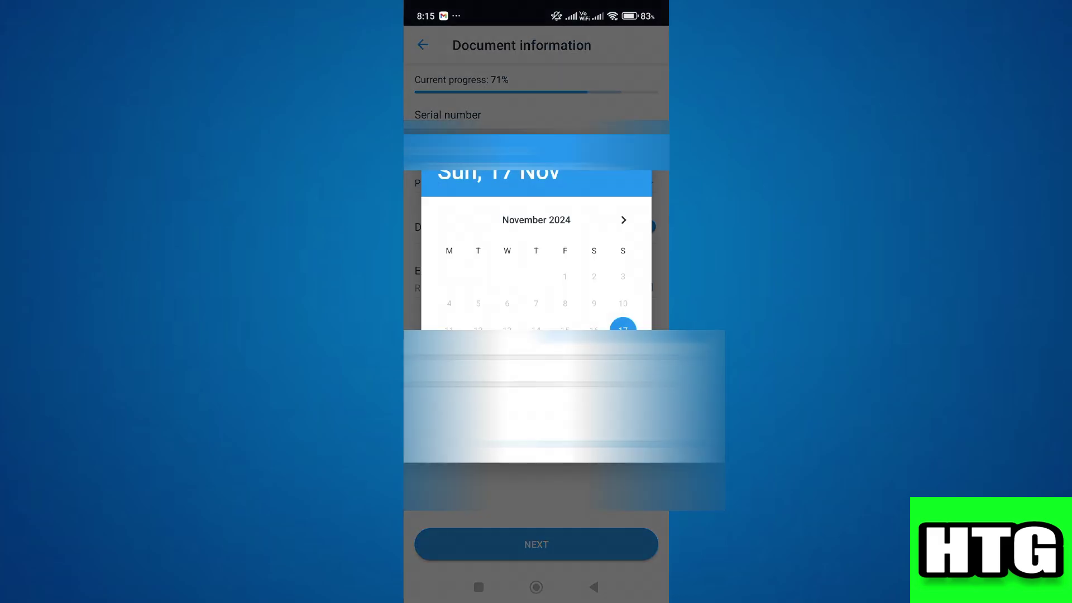
key("Escape")
left_click(645, 226)
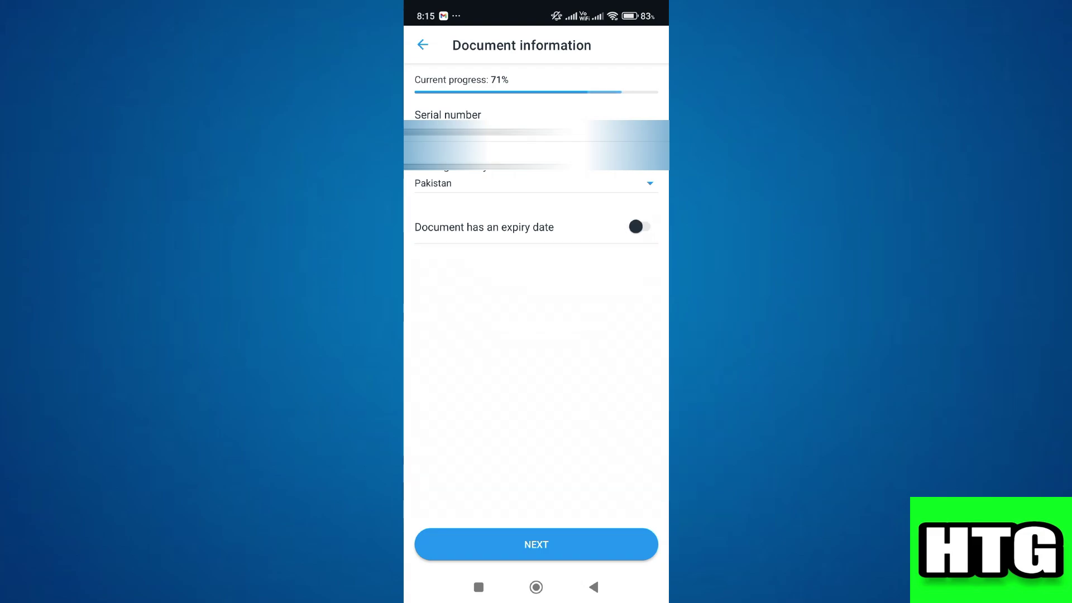
Submit the document details to reach the selfie-with-ID step
left_click(536, 544)
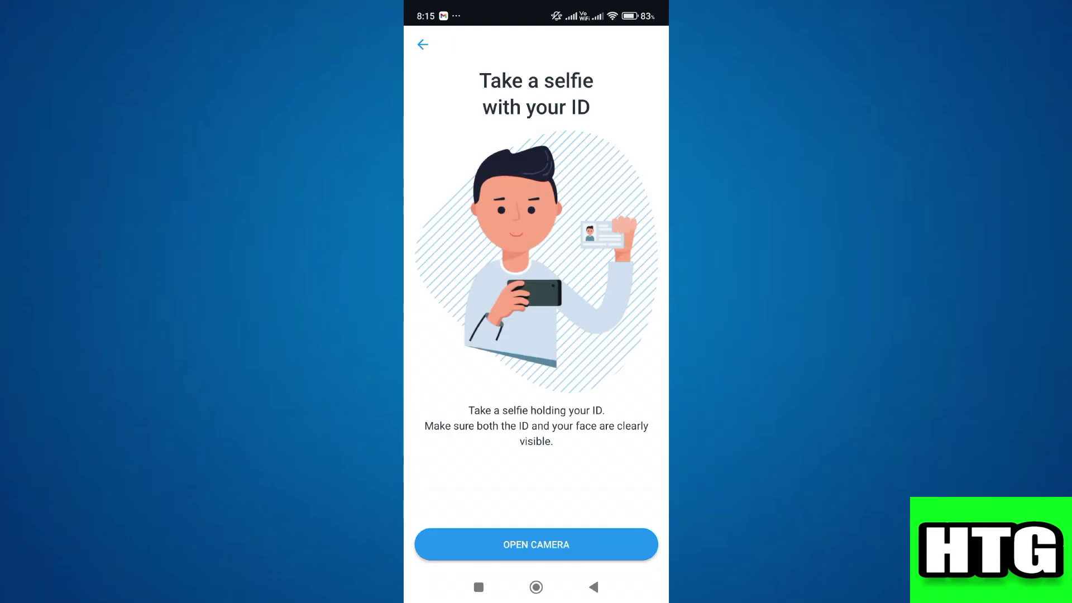